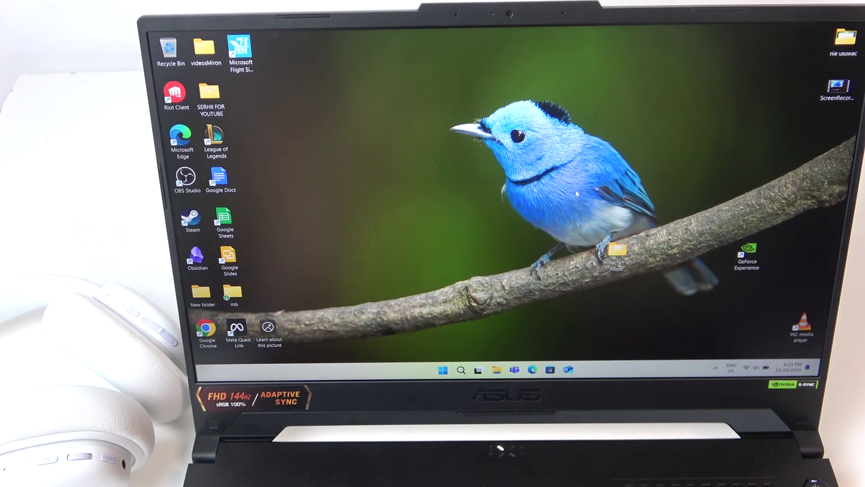
Reach Bluetooth & devices settings via Windows search and begin adding a new device
{"action": "key", "text": "super"}
{"action": "type", "text": "blue"}
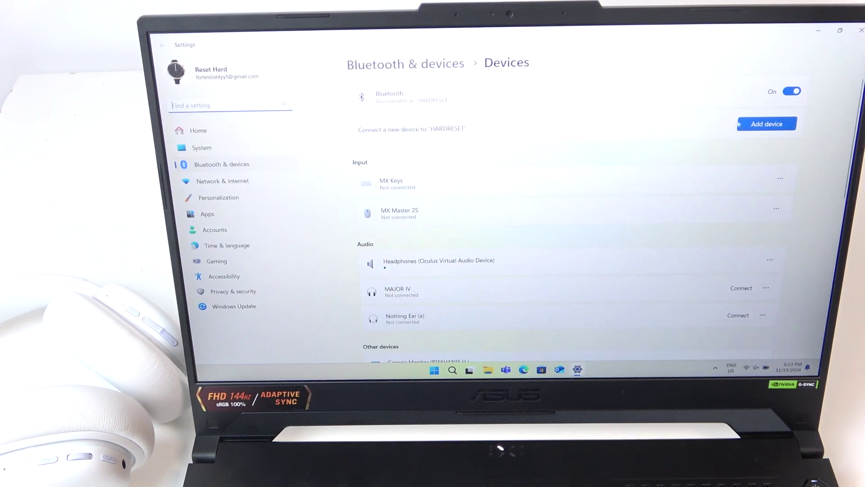
{"action": "left_click", "coordinate": [766, 124]}
Pair the G735 Gaming Headset over Bluetooth and confirm with Done
{"action": "left_click", "coordinate": [566, 135]}
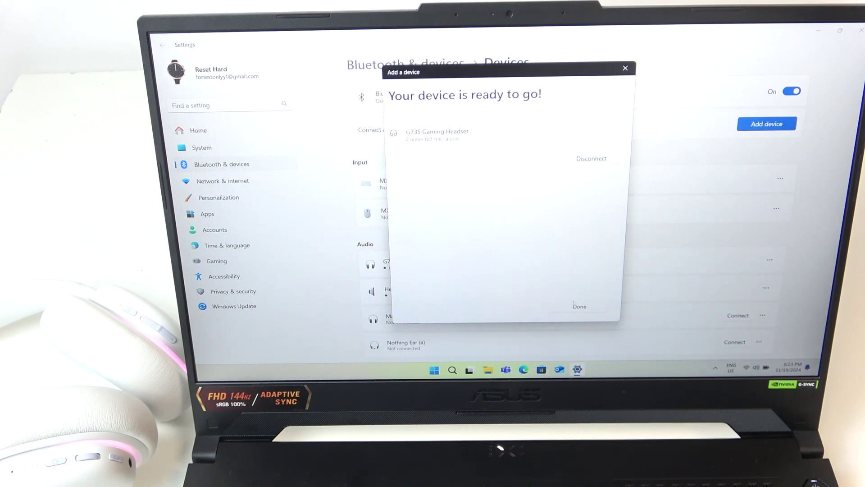
{"action": "left_click", "coordinate": [575, 308]}
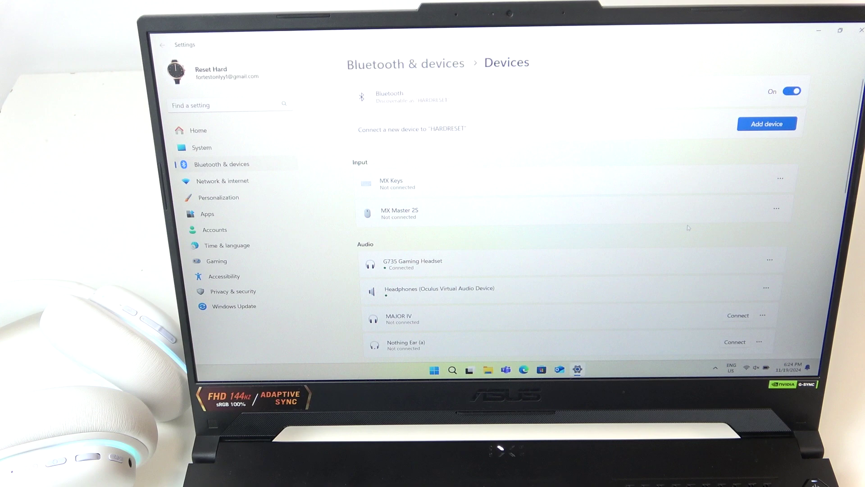